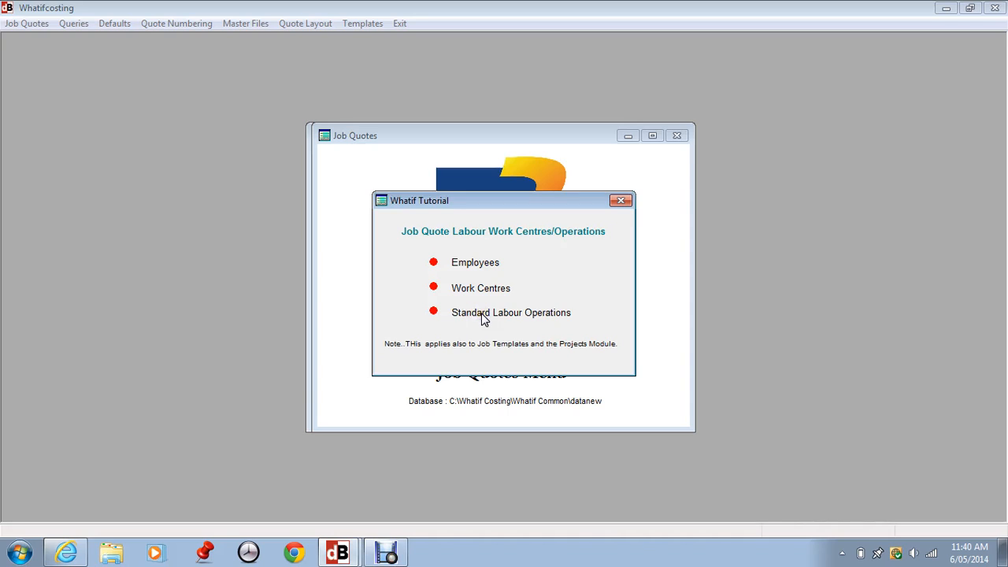
Open the employee classifications list and its create-classification form, then cancel the form and close the list
{"action": "left_click", "coordinate": [620, 202]}
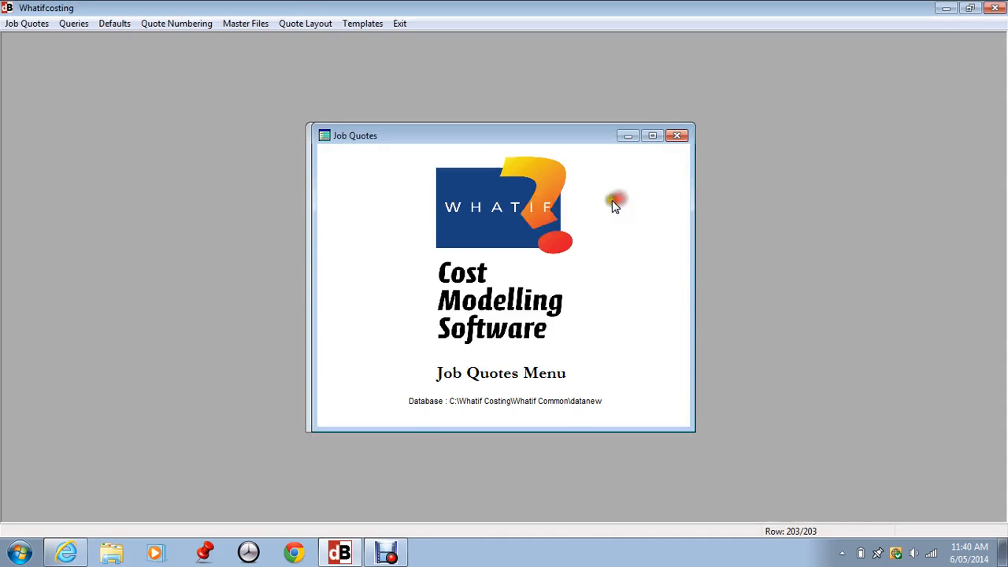
{"action": "left_click", "coordinate": [242, 24]}
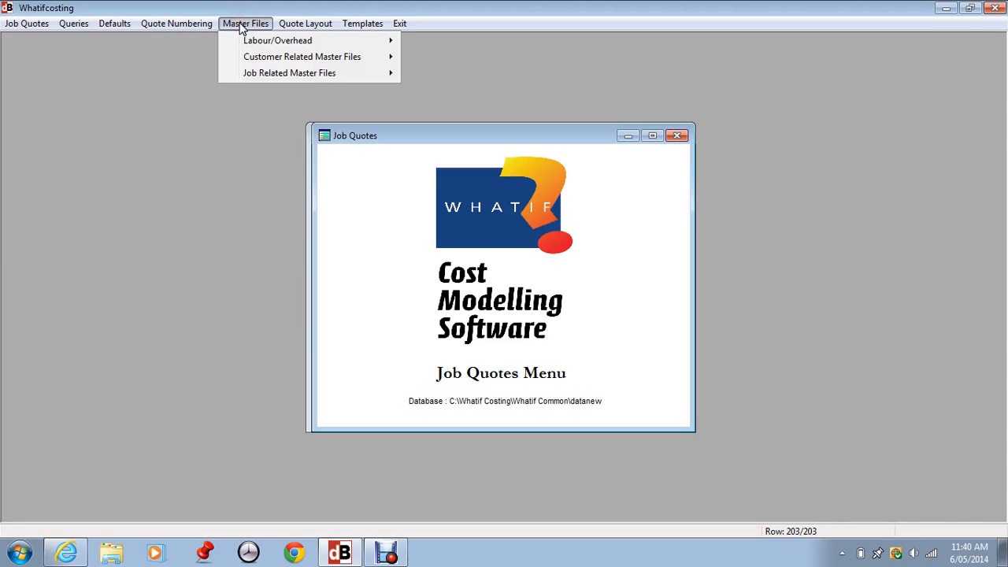
{"action": "mouse_move", "coordinate": [251, 39]}
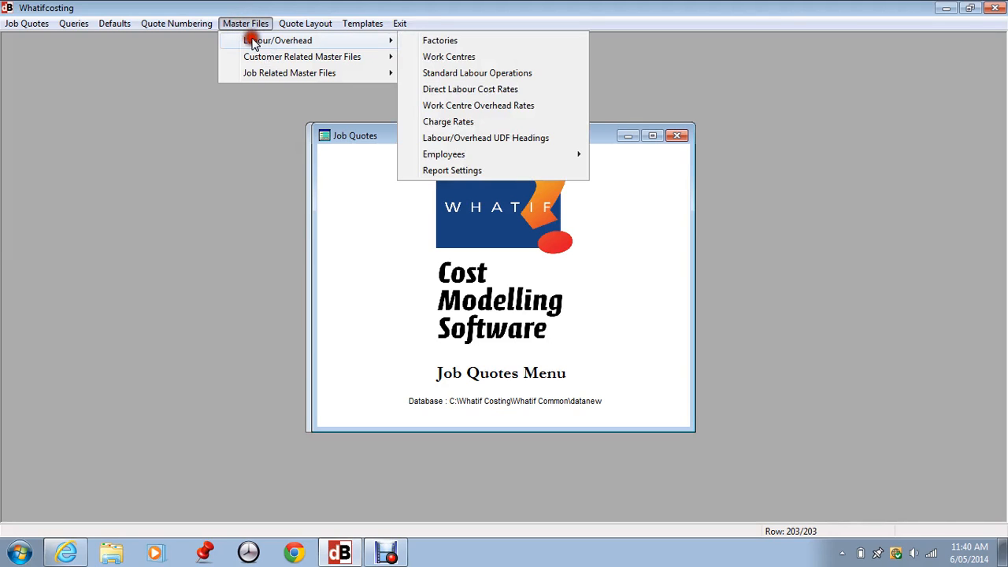
{"action": "left_click", "coordinate": [396, 43]}
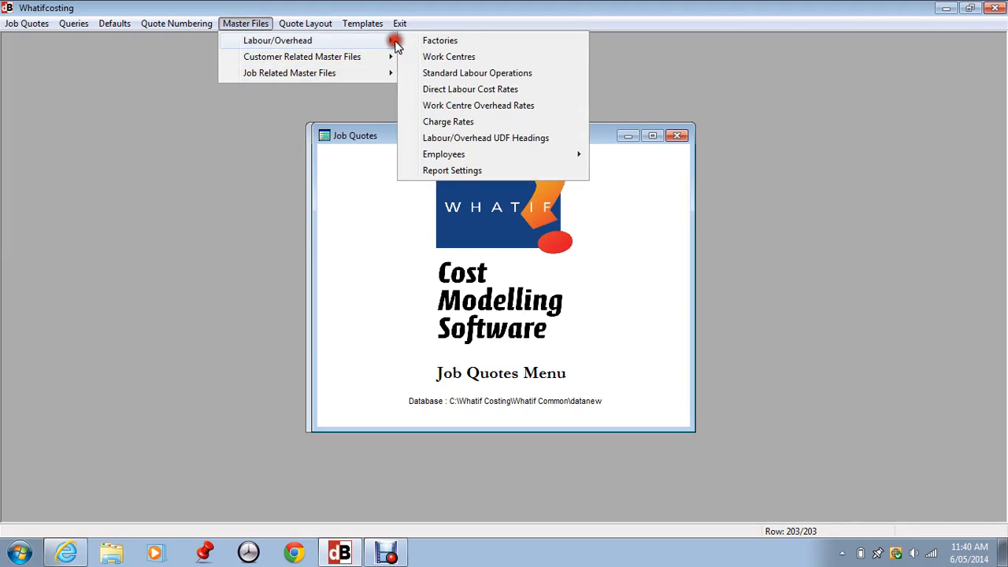
{"action": "left_click", "coordinate": [450, 155]}
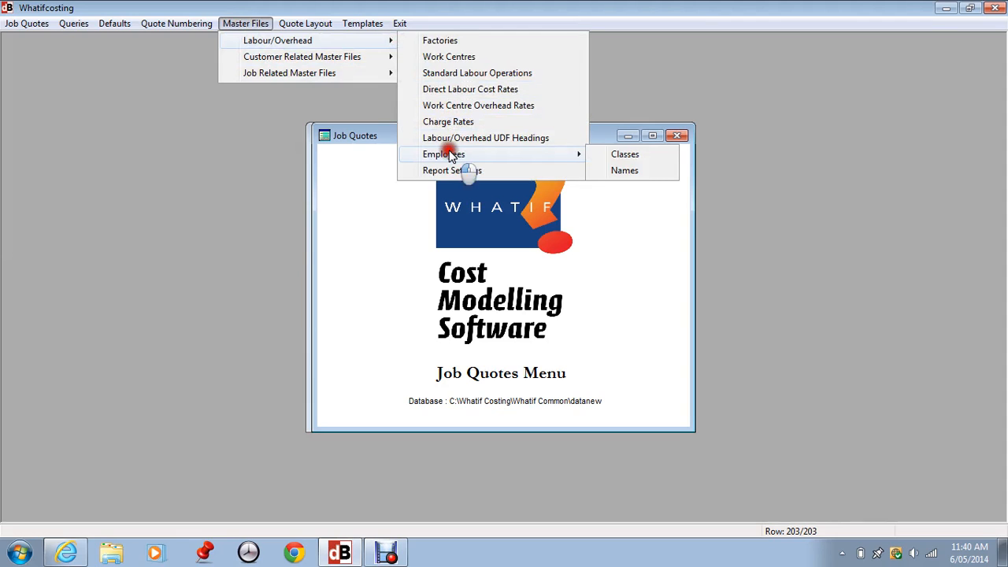
{"action": "left_click", "coordinate": [620, 154]}
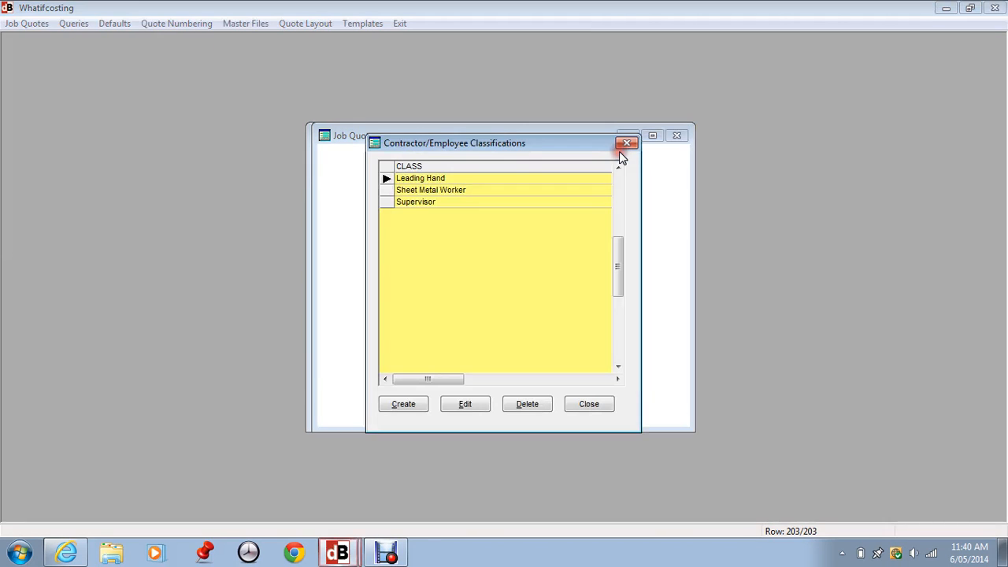
{"action": "left_click", "coordinate": [434, 200]}
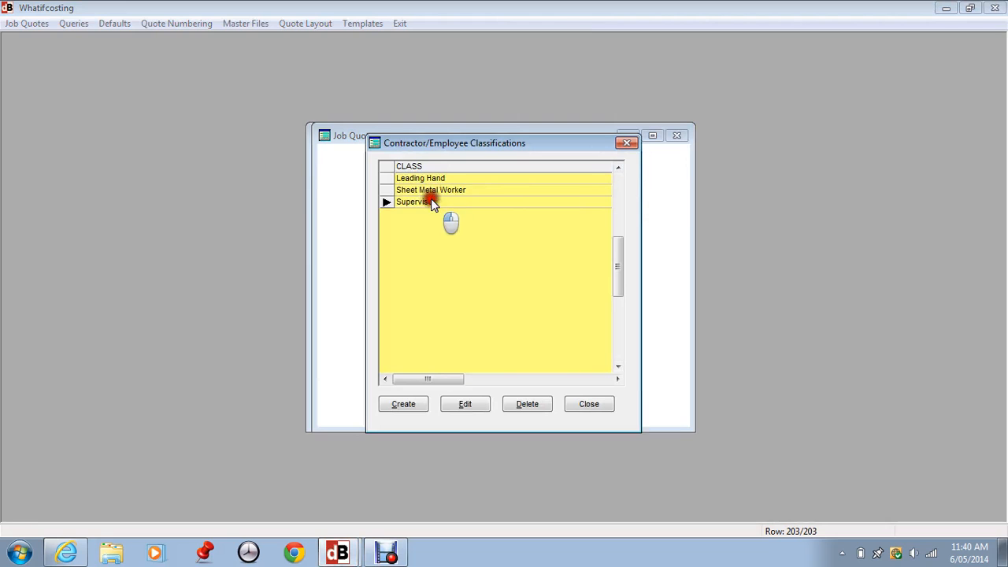
{"action": "left_click", "coordinate": [409, 407]}
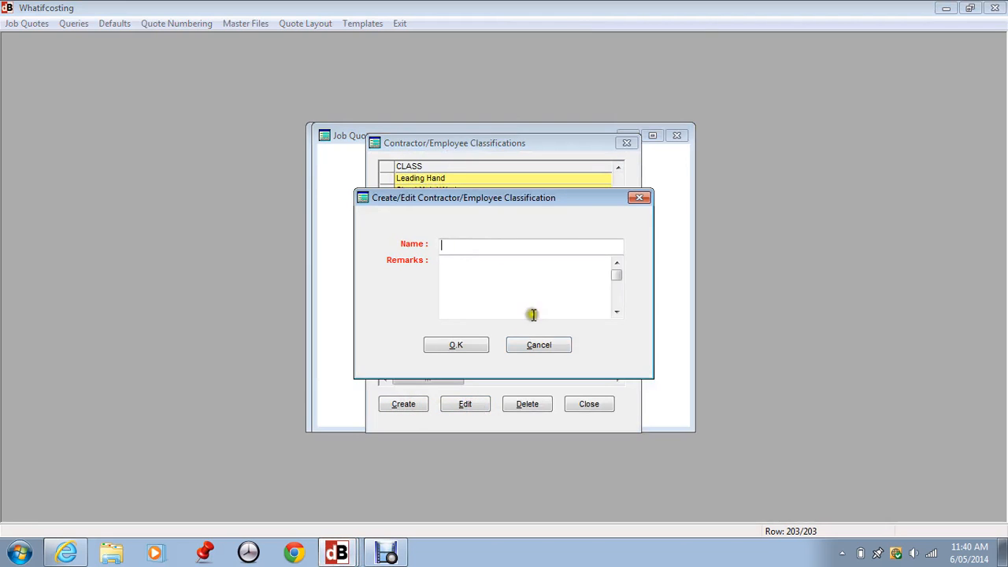
{"action": "left_click", "coordinate": [471, 280]}
{"action": "left_click", "coordinate": [543, 346]}
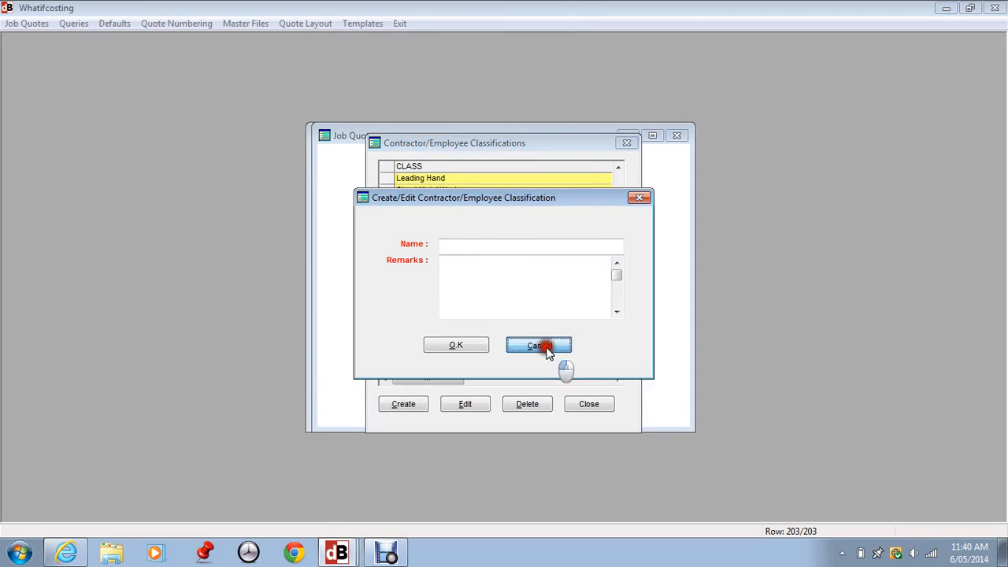
{"action": "left_click", "coordinate": [587, 405]}
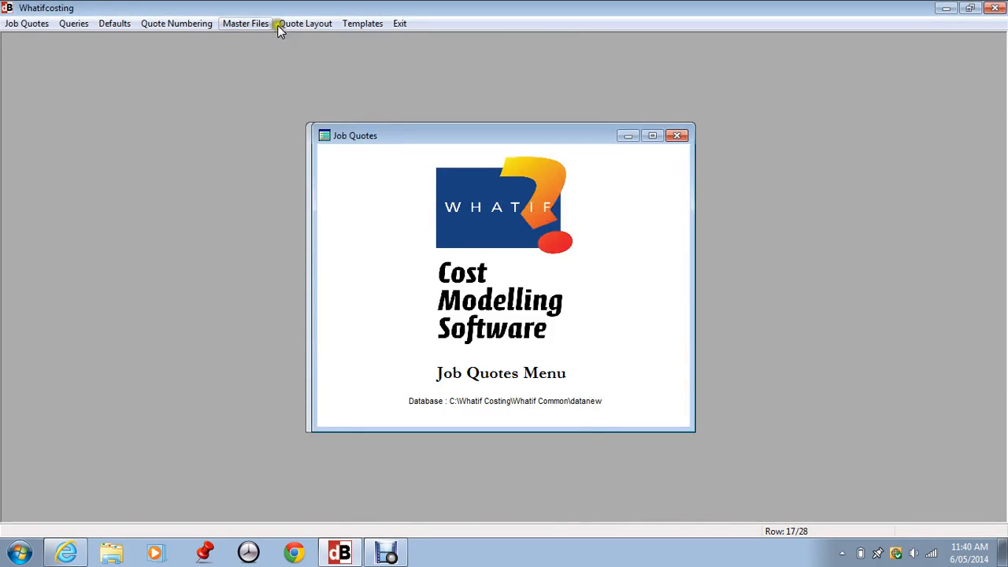
Open the employee names list and browse the employee records
{"action": "left_click", "coordinate": [248, 26]}
{"action": "mouse_move", "coordinate": [255, 44]}
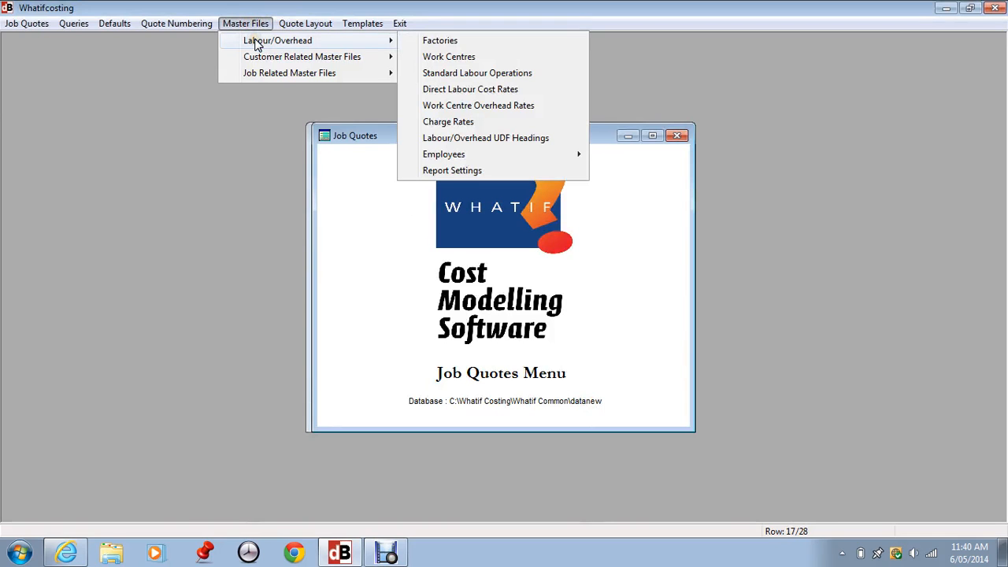
{"action": "left_click", "coordinate": [439, 154]}
{"action": "left_click", "coordinate": [619, 170]}
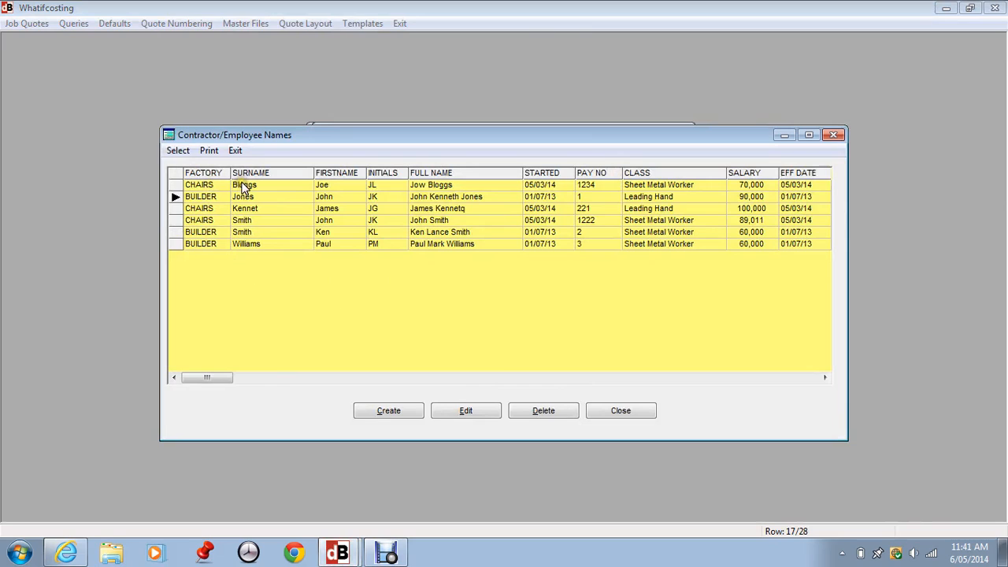
{"action": "left_click", "coordinate": [202, 189]}
{"action": "left_click", "coordinate": [212, 184]}
{"action": "left_click", "coordinate": [332, 178]}
{"action": "type", "text": "4"}
{"action": "left_click", "coordinate": [628, 190]}
{"action": "left_click", "coordinate": [780, 184]}
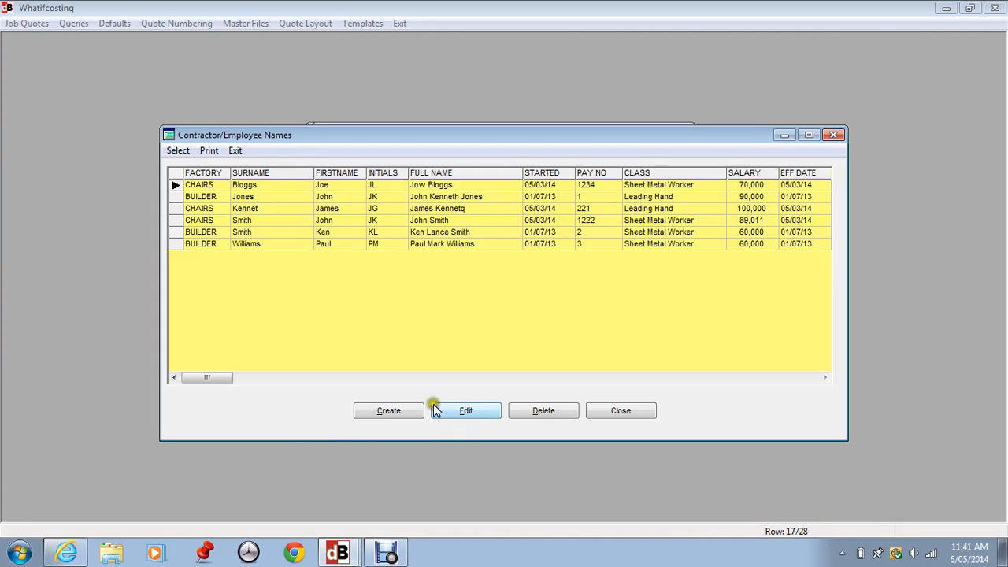
Open the first employee's record in the edit form, accept it, and close the employee names list
{"action": "left_click", "coordinate": [459, 408]}
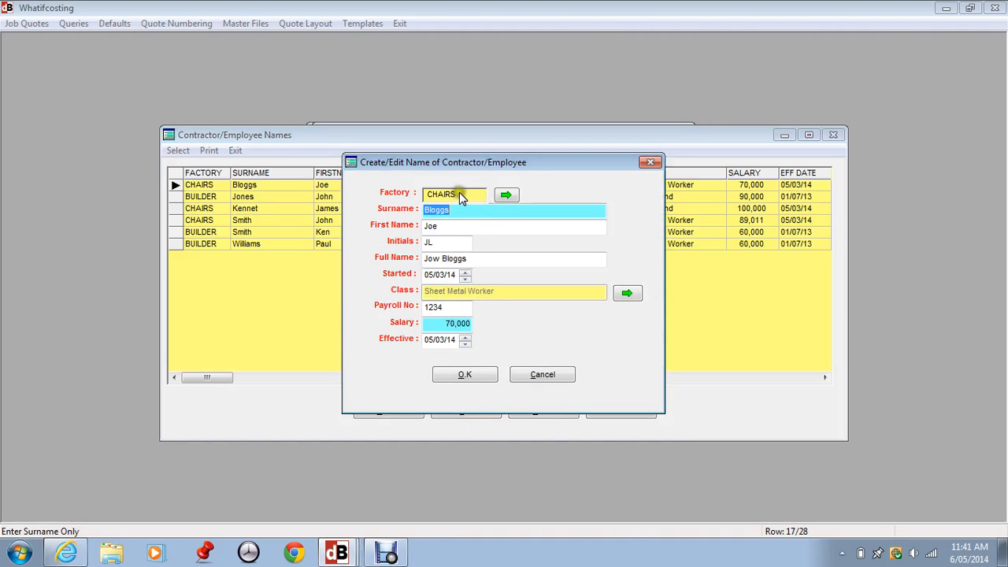
{"action": "left_click", "coordinate": [476, 210]}
{"action": "left_click", "coordinate": [471, 375]}
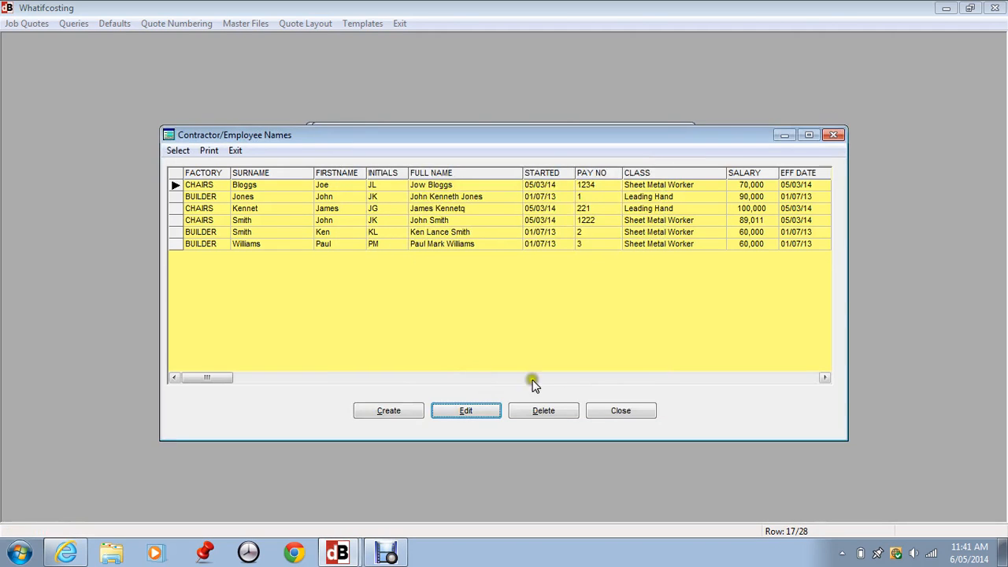
{"action": "left_click", "coordinate": [616, 411]}
{"action": "left_click", "coordinate": [614, 407]}
{"action": "left_click", "coordinate": [618, 412]}
Open the work centres list and start a new work centre coded M123 in the CHAIRS factory
{"action": "left_click", "coordinate": [244, 24]}
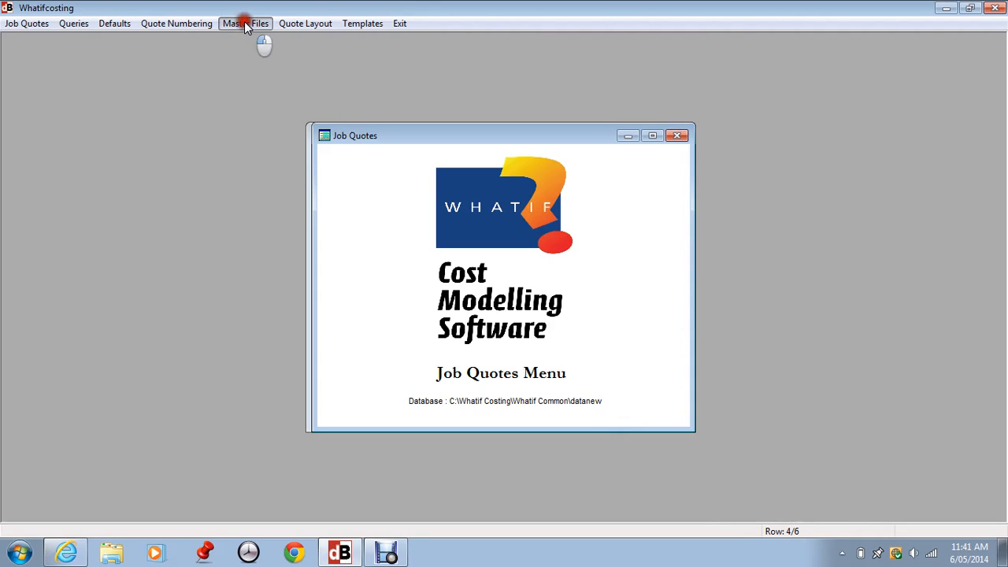
{"action": "mouse_move", "coordinate": [247, 40]}
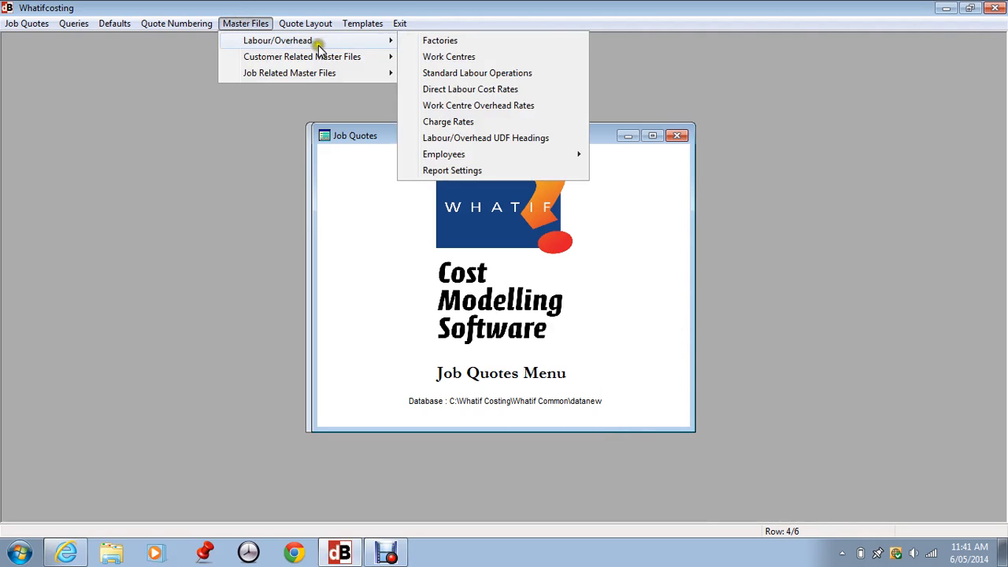
{"action": "left_click", "coordinate": [448, 57]}
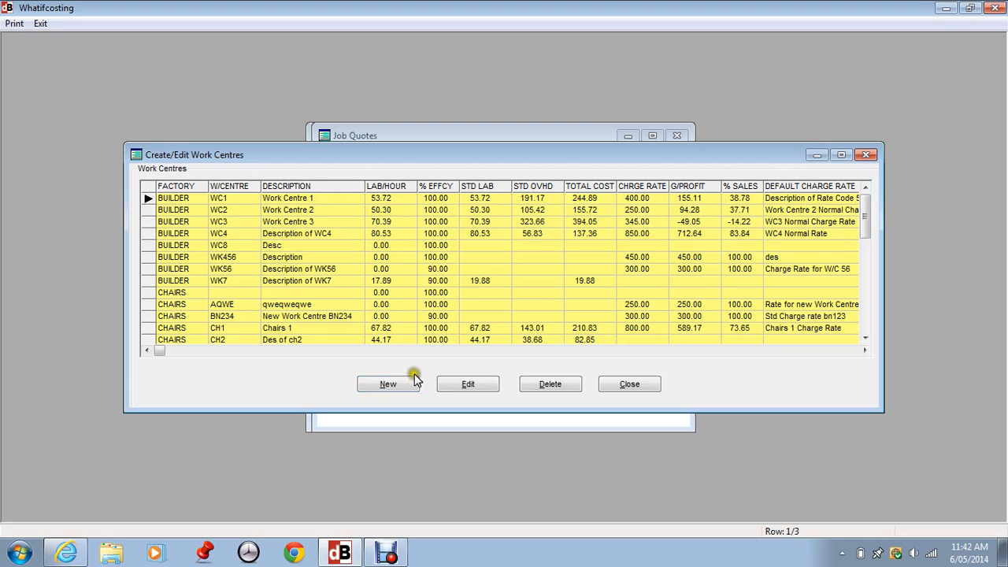
{"action": "left_click", "coordinate": [383, 386]}
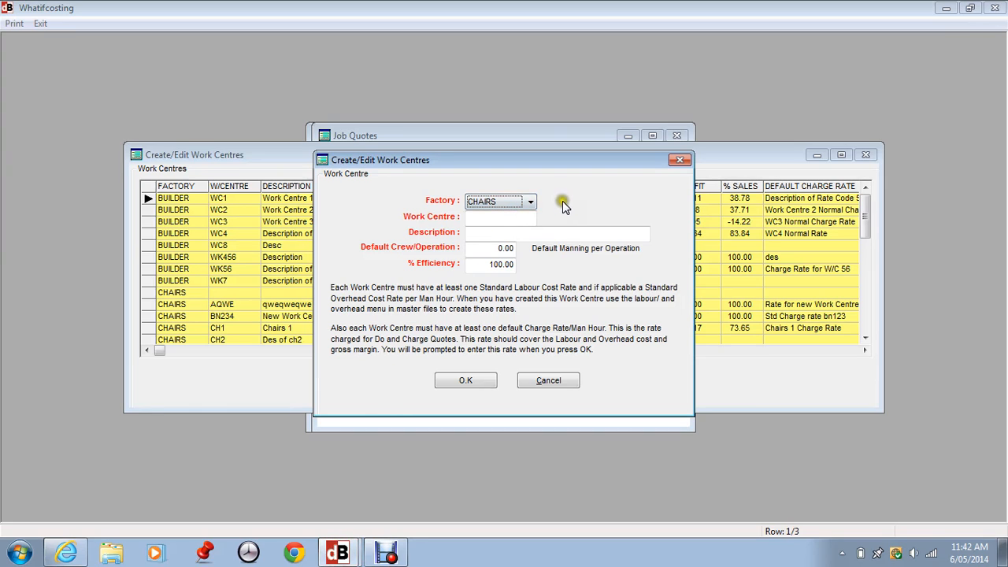
{"action": "left_click", "coordinate": [537, 201]}
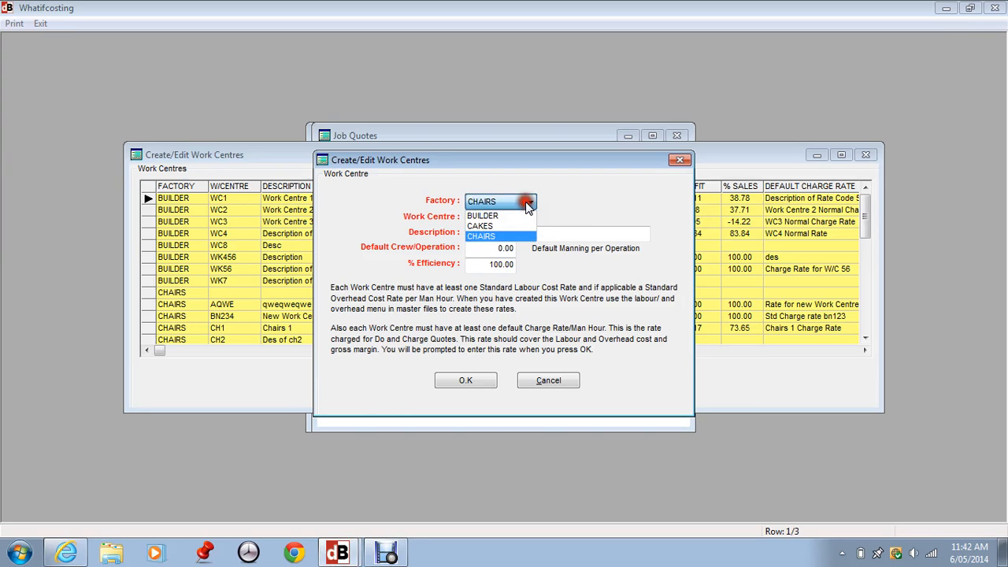
{"action": "left_click", "coordinate": [495, 236]}
{"action": "left_click", "coordinate": [487, 219]}
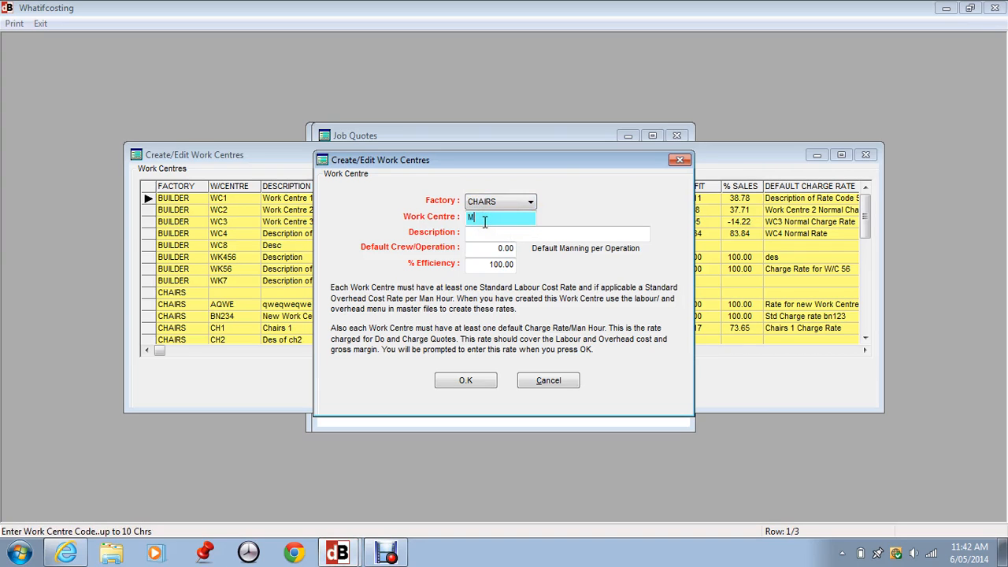
{"action": "type", "text": "M123"}
{"action": "key", "text": "Tab"}
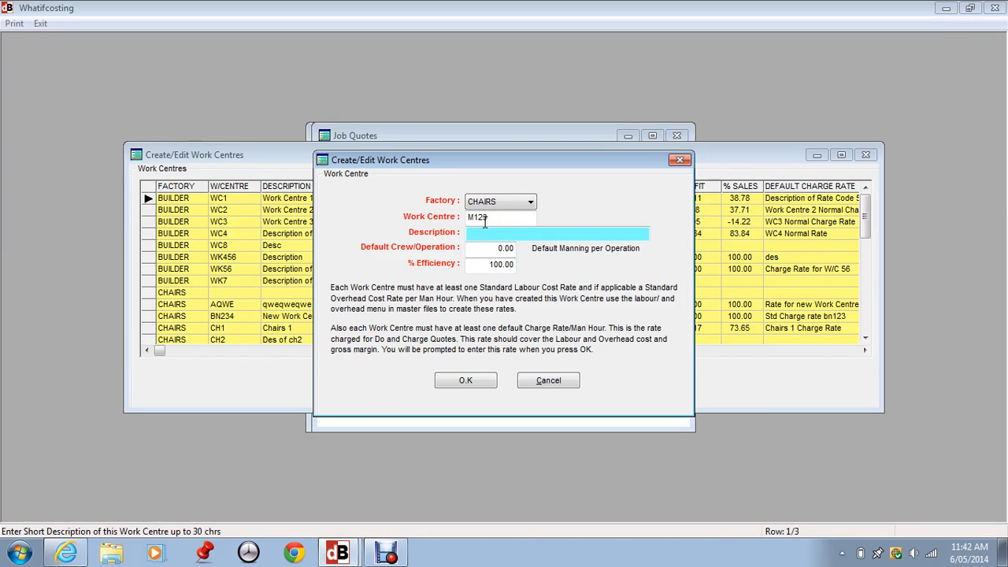
Set the new work centre's description to Description and its default crew per operation to 5
{"action": "type", "text": "Description"}
{"action": "left_click", "coordinate": [482, 248]}
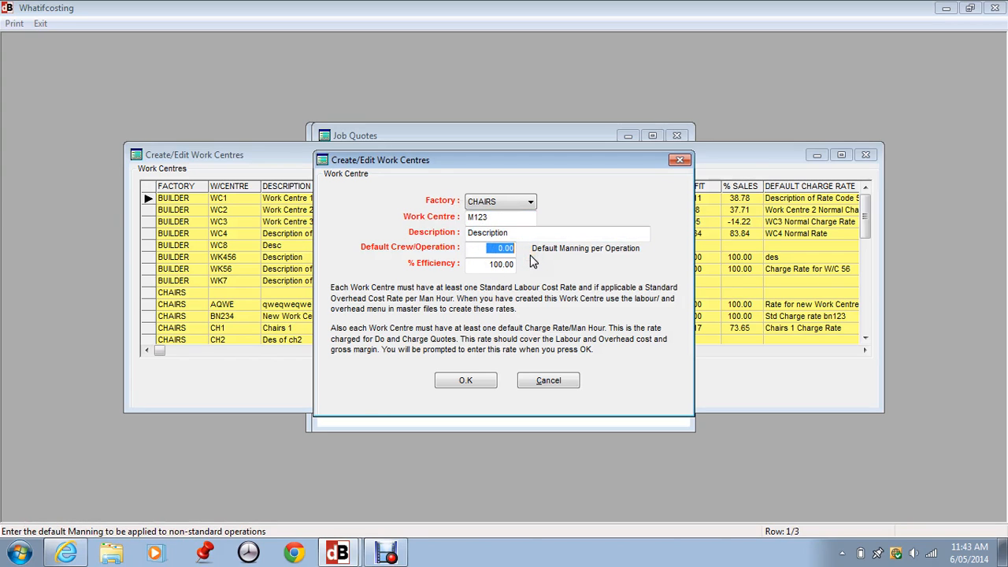
{"action": "type", "text": "5"}
{"action": "key", "text": "Tab"}
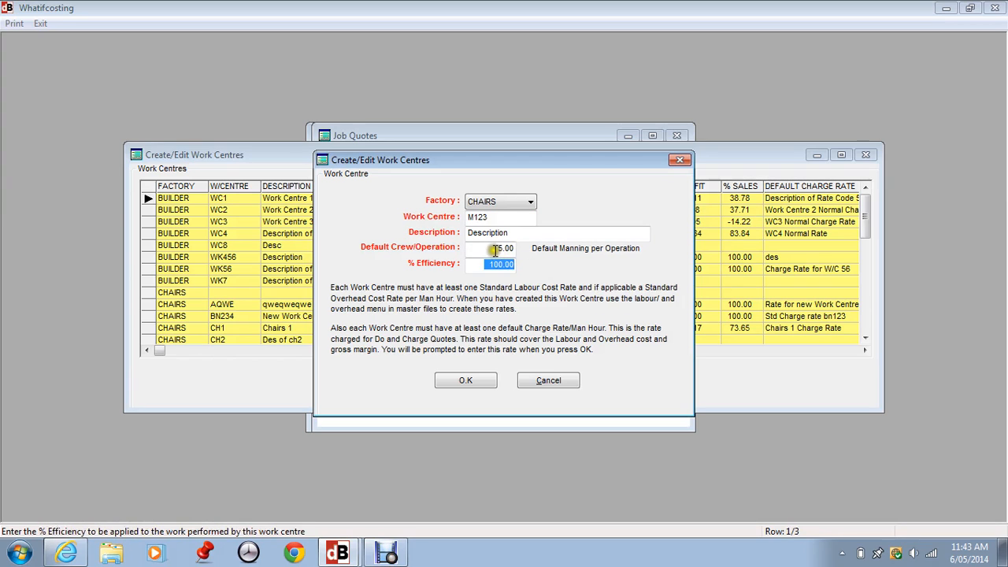
Set the work centre's efficiency to 80% and confirm the new work centre
{"action": "left_click", "coordinate": [498, 249]}
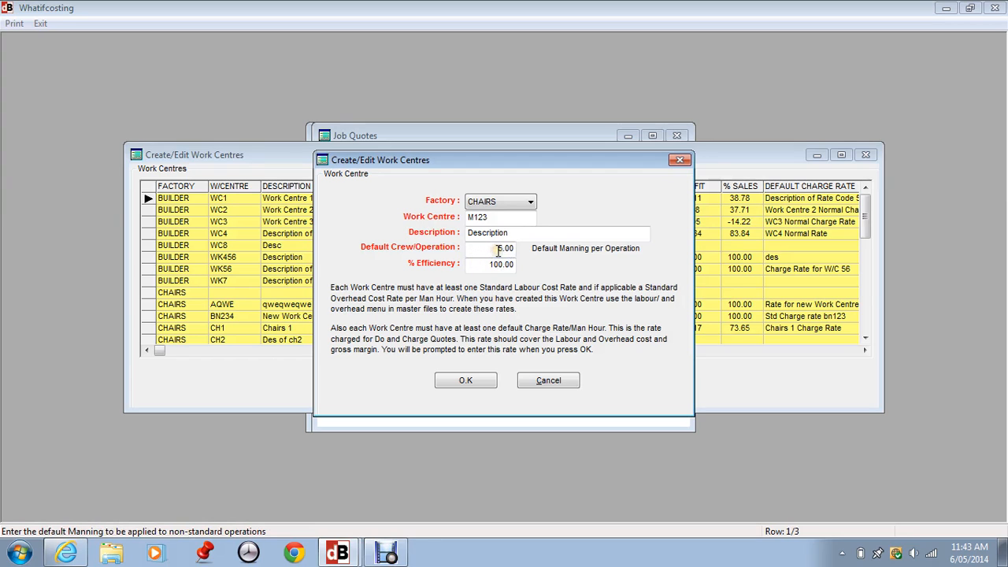
{"action": "left_click", "coordinate": [470, 267]}
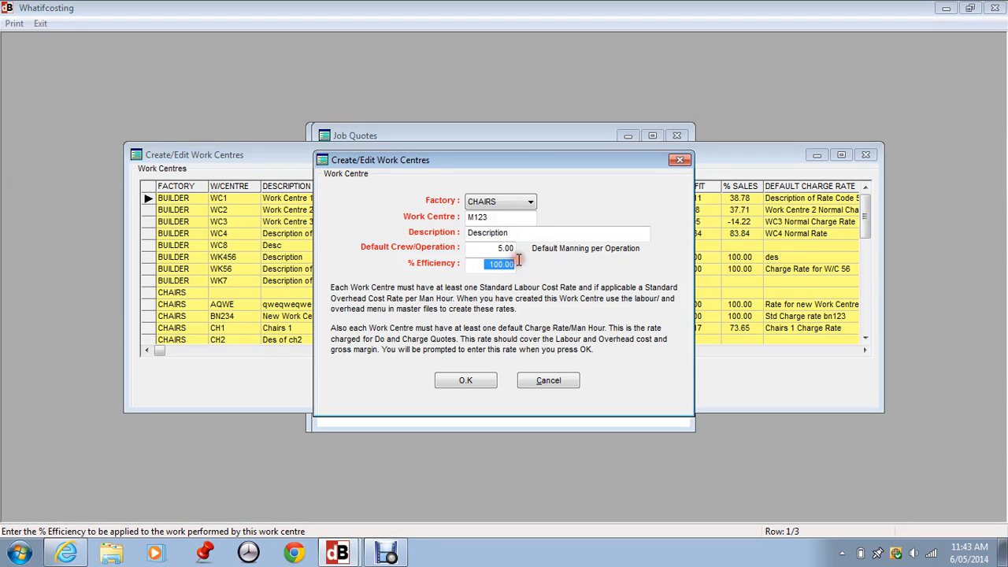
{"action": "type", "text": "80"}
{"action": "key", "text": "Tab"}
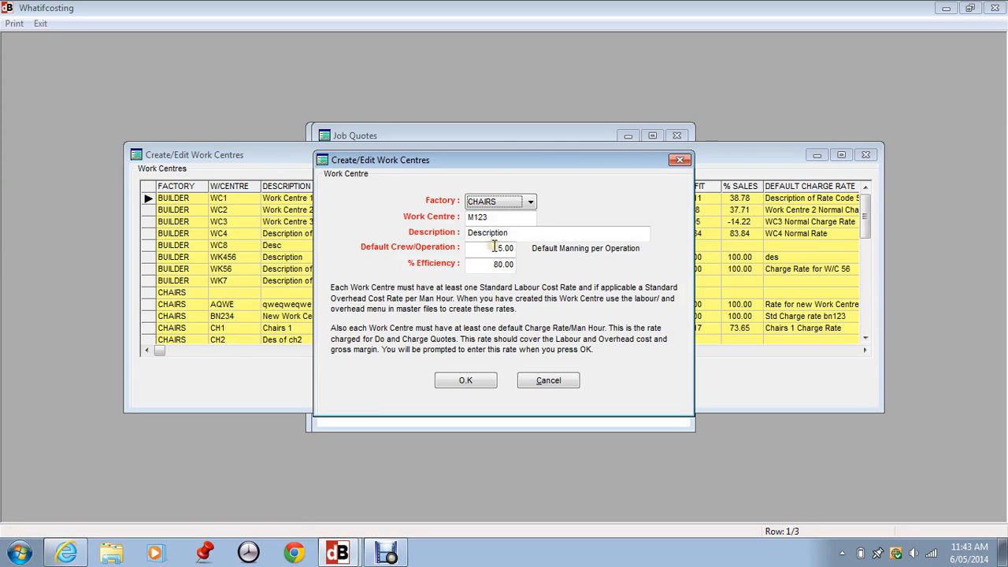
{"action": "left_click", "coordinate": [476, 266]}
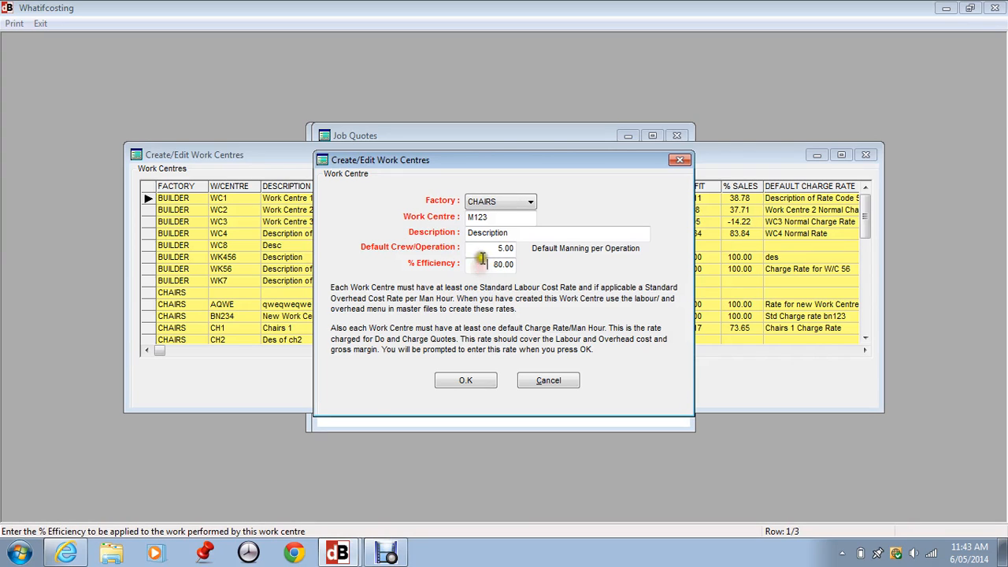
{"action": "left_click", "coordinate": [484, 251]}
{"action": "left_click", "coordinate": [486, 266]}
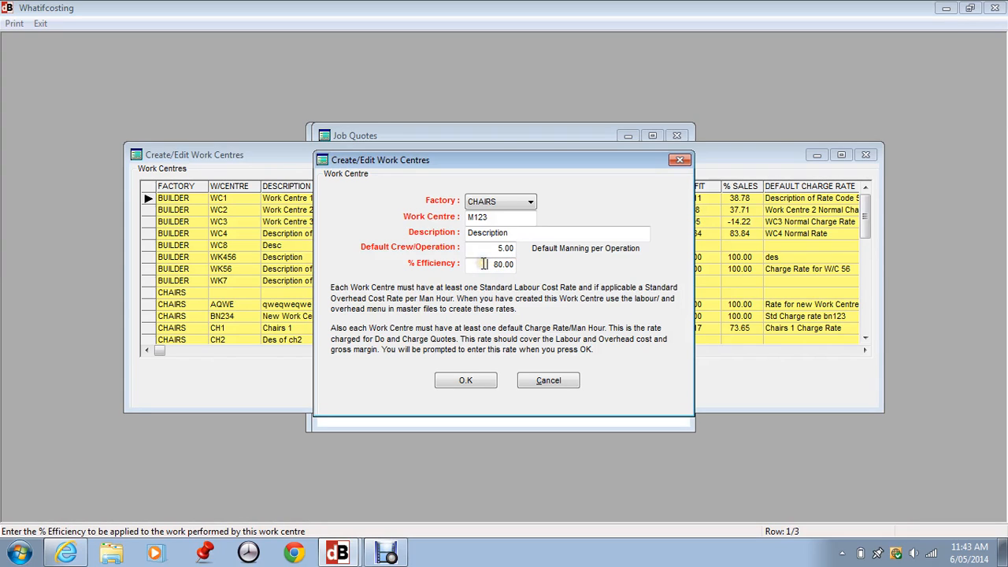
{"action": "left_click", "coordinate": [467, 381]}
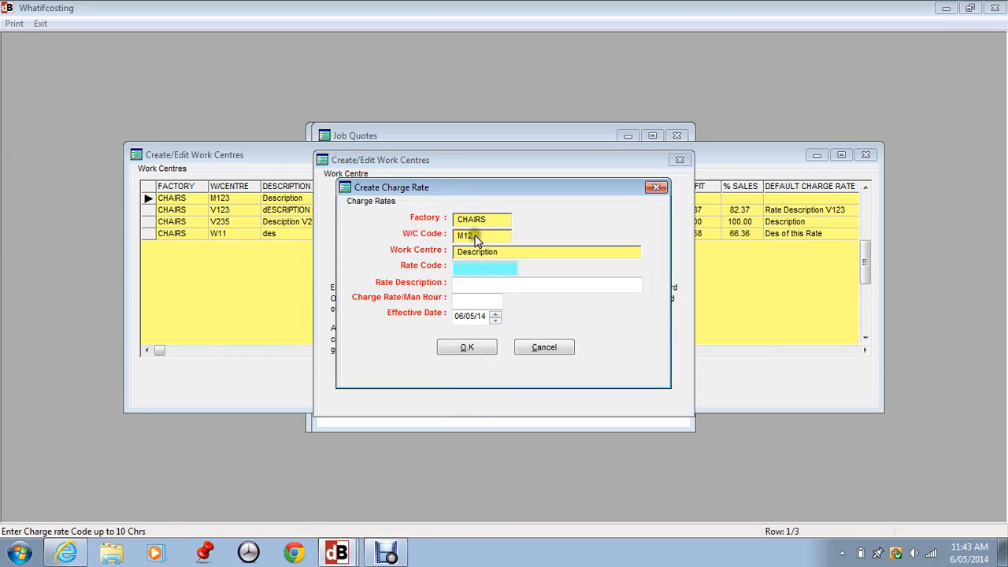
Enter charge rate code M123RATE with the rate description Rate Description
{"action": "left_click", "coordinate": [465, 272]}
{"action": "type", "text": "M123RATE"}
{"action": "left_click", "coordinate": [496, 288]}
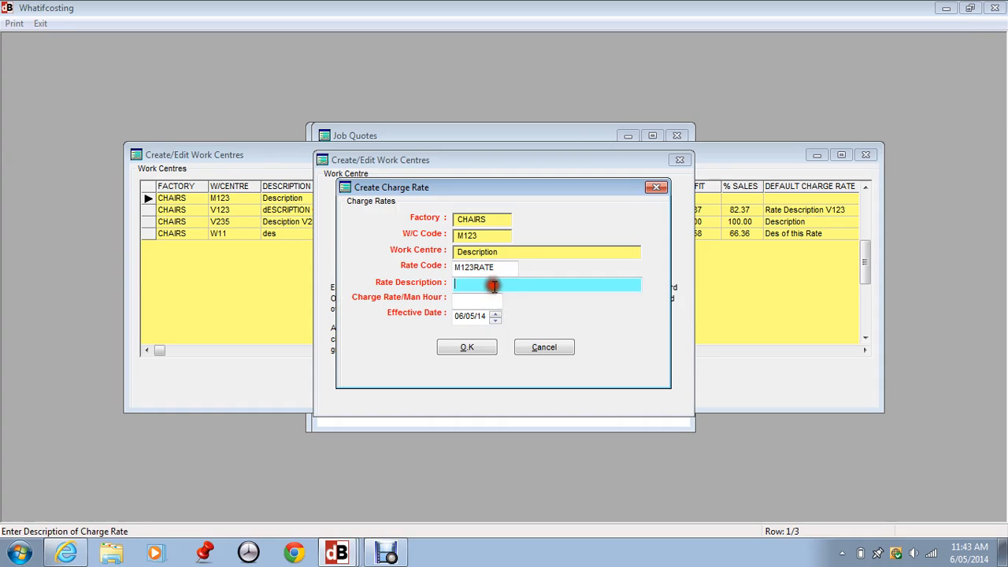
{"action": "type", "text": "Rate Description"}
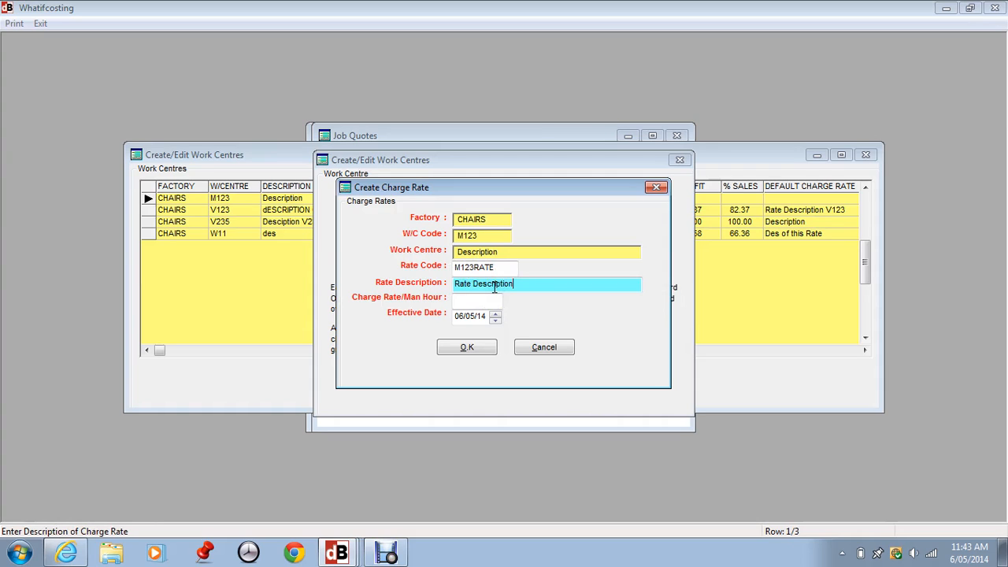
Set the charge rate per man hour to 500 and confirm the charge rate
{"action": "left_click", "coordinate": [468, 300]}
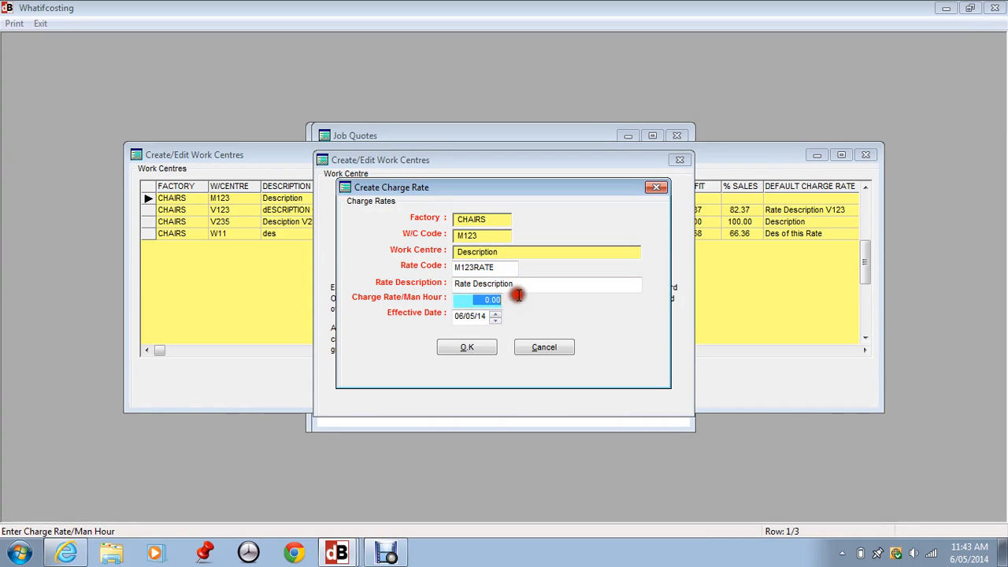
{"action": "type", "text": "500"}
{"action": "key", "text": "Tab"}
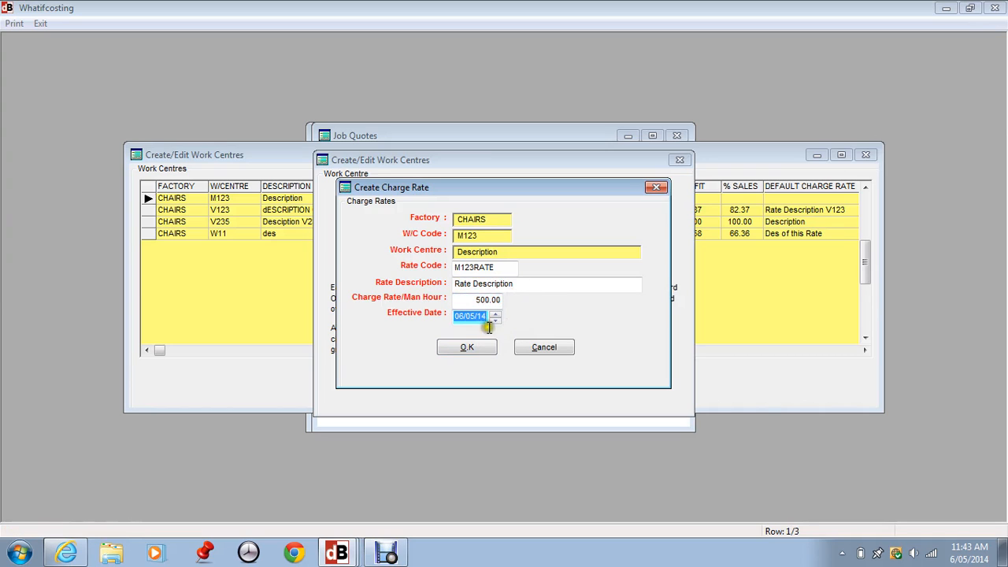
{"action": "left_click", "coordinate": [463, 300]}
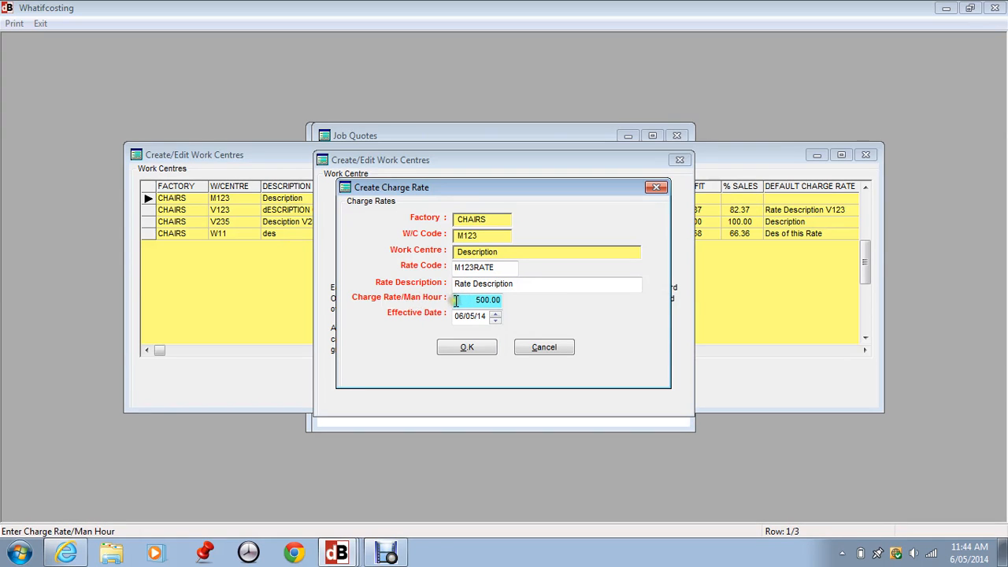
{"action": "left_click", "coordinate": [460, 349]}
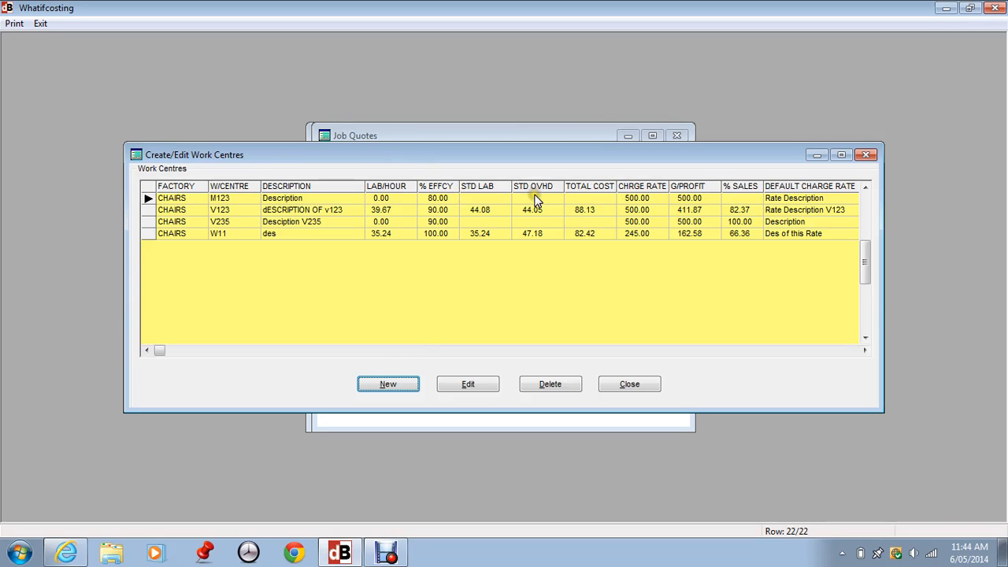
Close the work centres list and review the standard labour operations list before closing it
{"action": "left_click", "coordinate": [629, 384]}
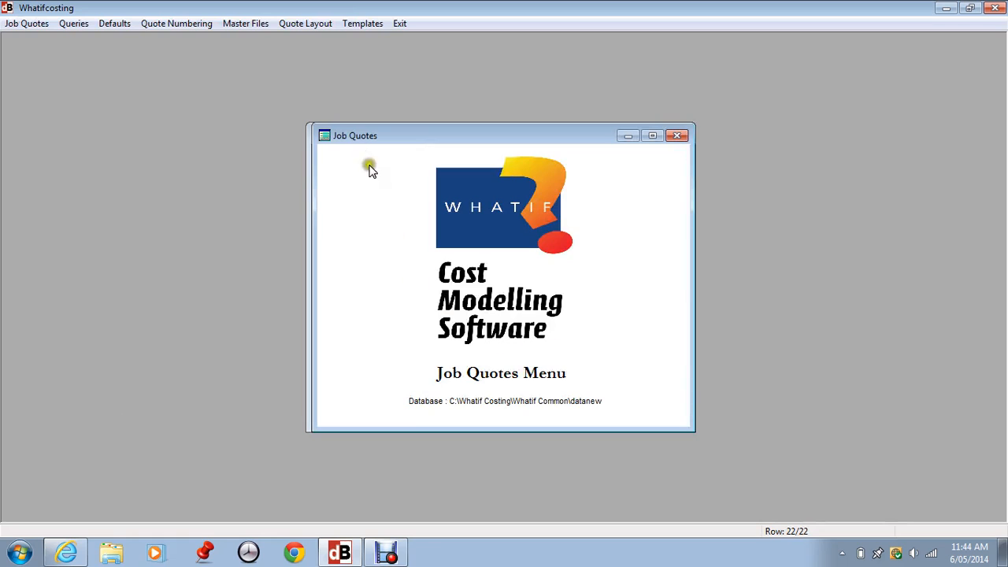
{"action": "left_click", "coordinate": [247, 24]}
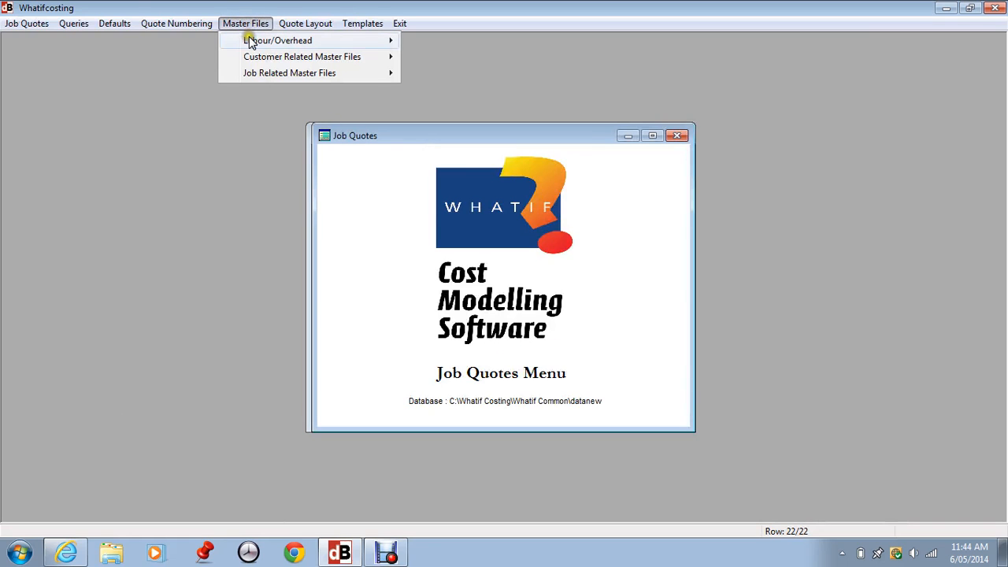
{"action": "mouse_move", "coordinate": [247, 41]}
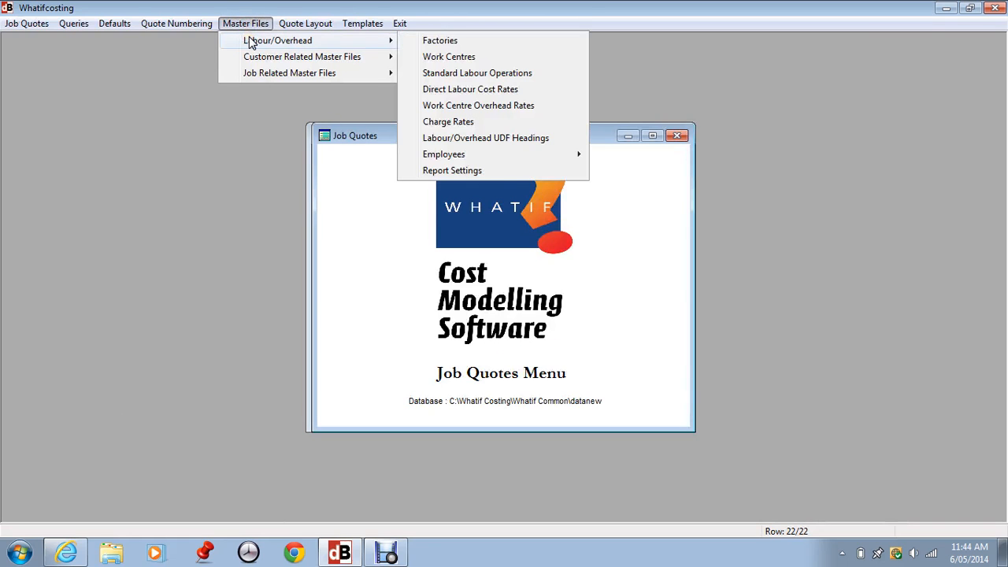
{"action": "left_click", "coordinate": [443, 73]}
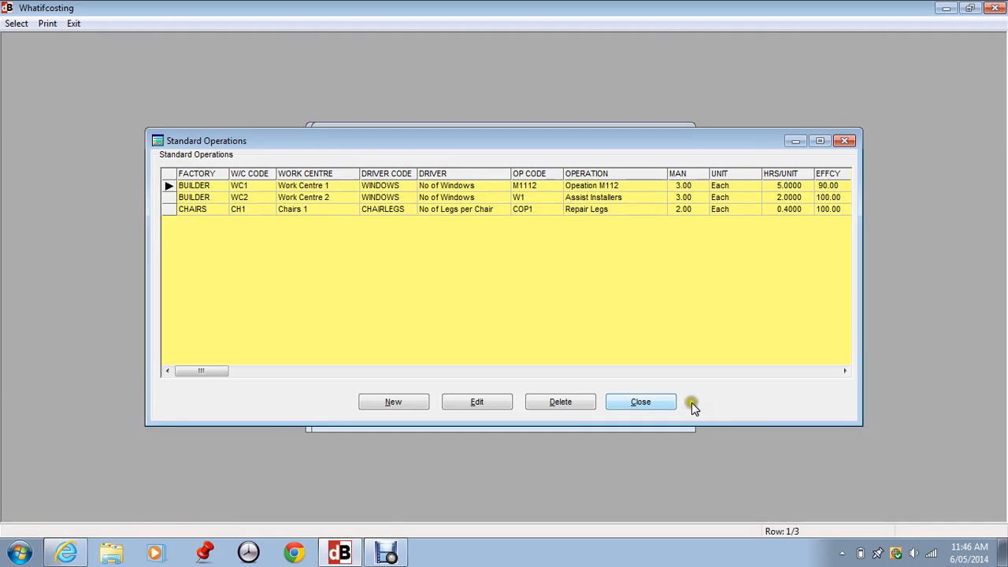
{"action": "left_click", "coordinate": [664, 402]}
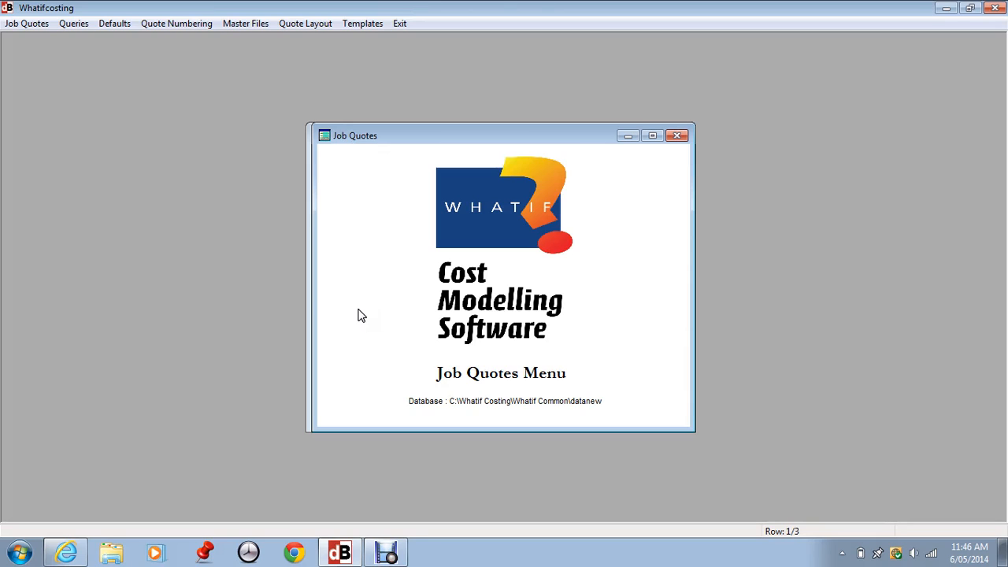
Open the Labour/Overhead master files menu
{"action": "left_click", "coordinate": [233, 27]}
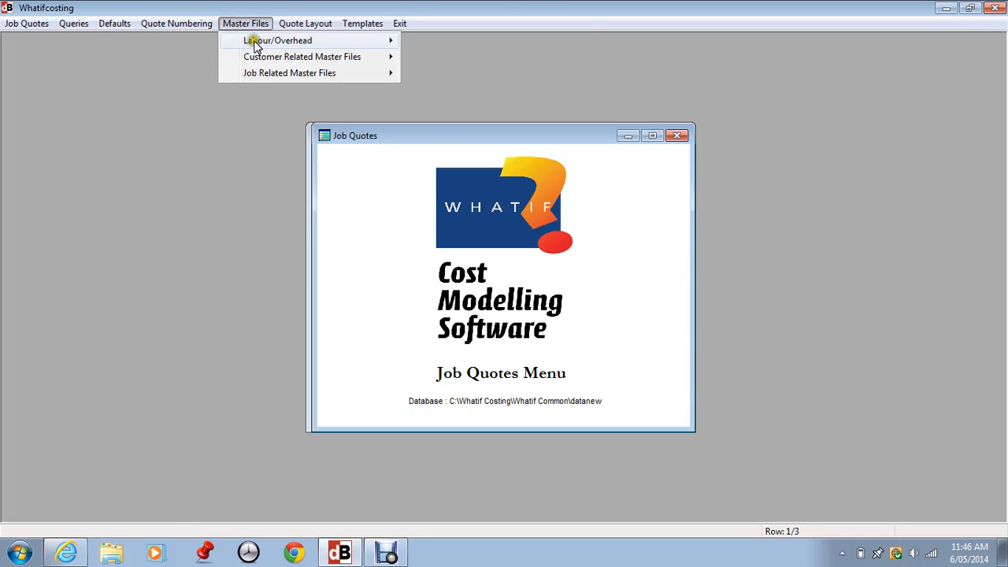
{"action": "mouse_move", "coordinate": [251, 41]}
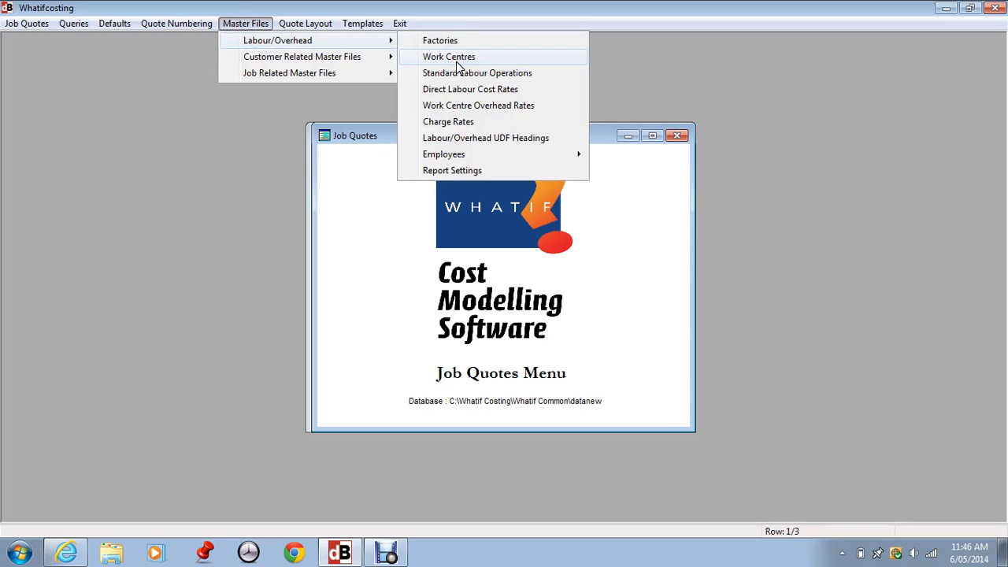